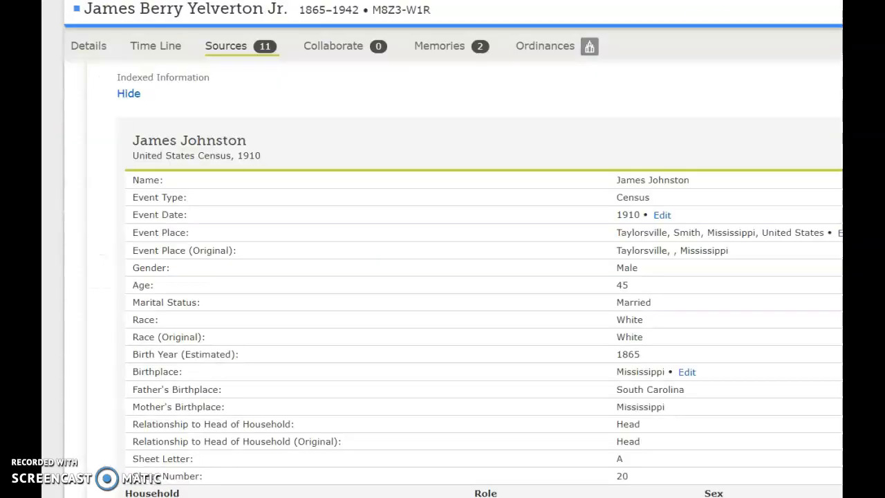
- Compare the profile name with the indexed information of the 1910 United States Census source and the handwritten census image
{"action": "left_click", "coordinate": [355, 231]}
{"action": "scroll", "coordinate": [357, 231], "scroll_direction": "up", "scroll_amount": 10}
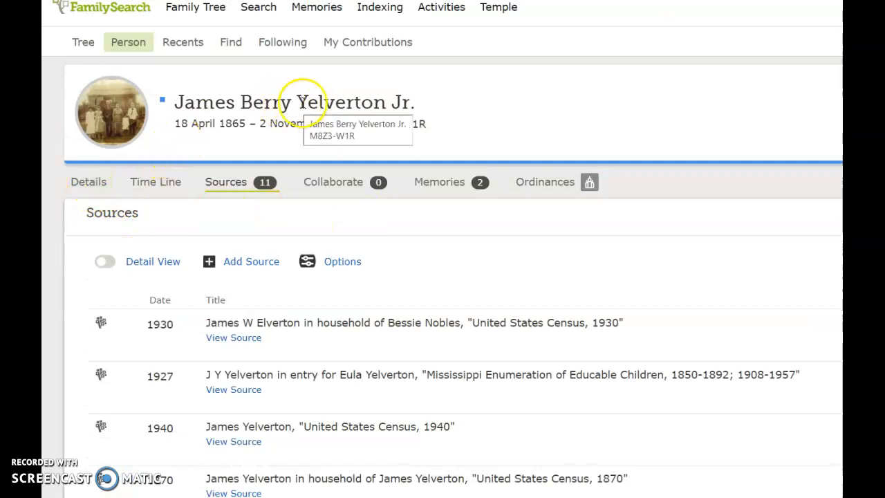
{"action": "scroll", "coordinate": [304, 109], "scroll_direction": "down", "scroll_amount": 3}
{"action": "scroll", "coordinate": [304, 109], "scroll_direction": "down", "scroll_amount": 6}
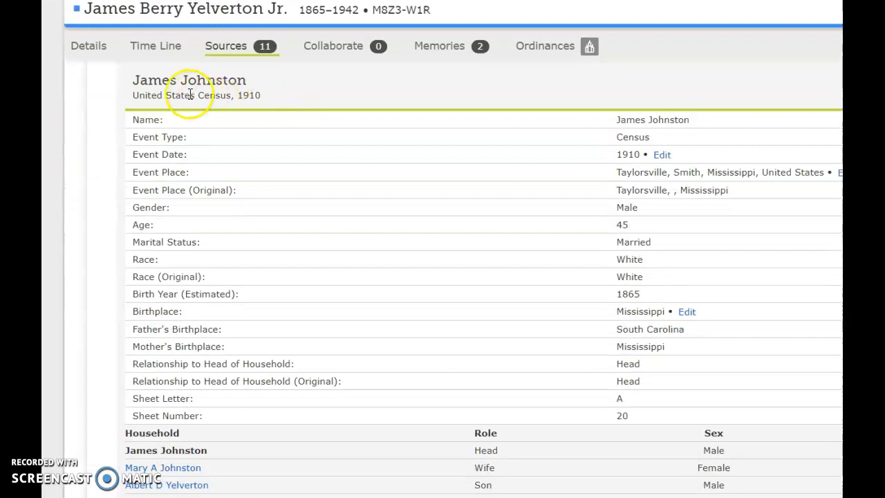
{"action": "scroll", "coordinate": [207, 128], "scroll_direction": "up", "scroll_amount": 1}
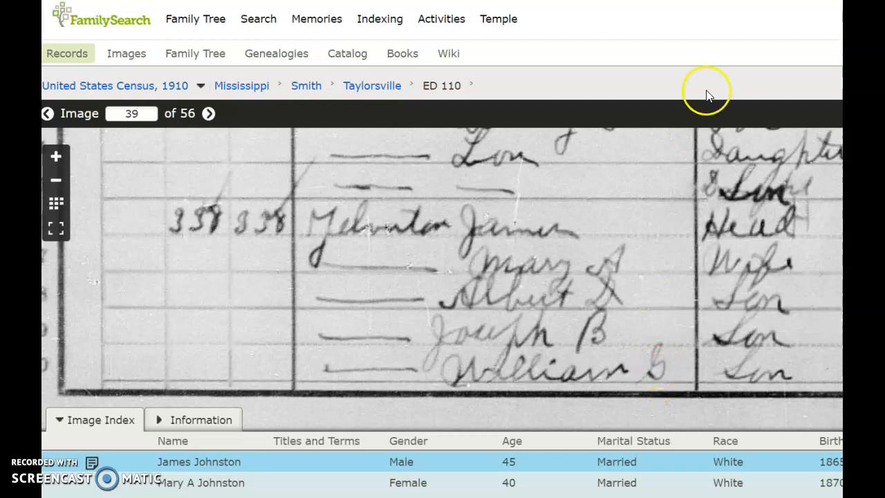
{"action": "left_click", "coordinate": [727, 1]}
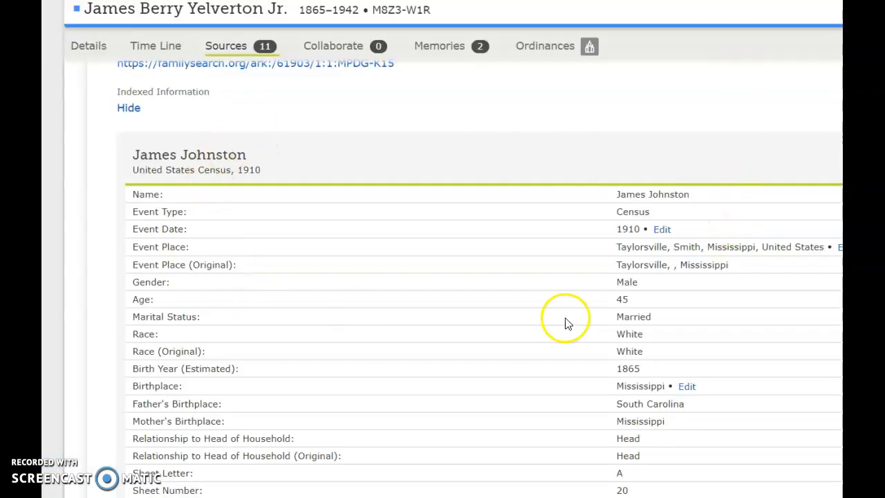
{"action": "scroll", "coordinate": [549, 306], "scroll_direction": "up", "scroll_amount": 2}
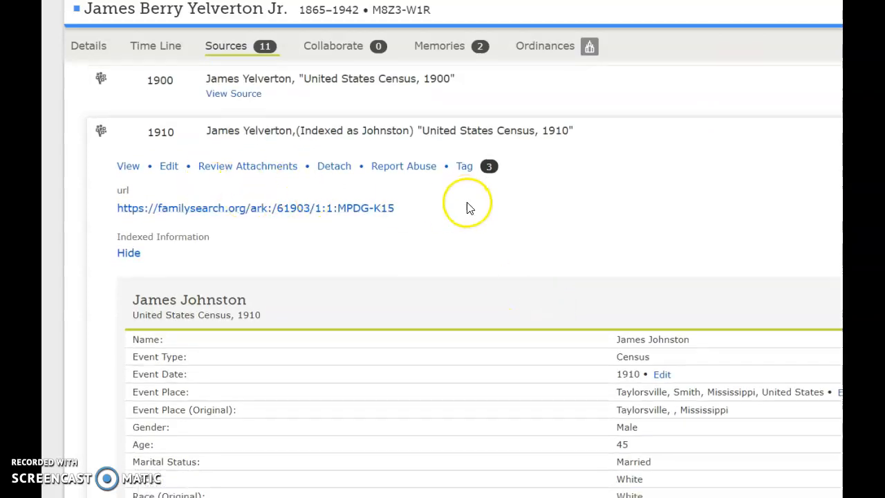
{"action": "scroll", "coordinate": [466, 206], "scroll_direction": "down", "scroll_amount": 2}
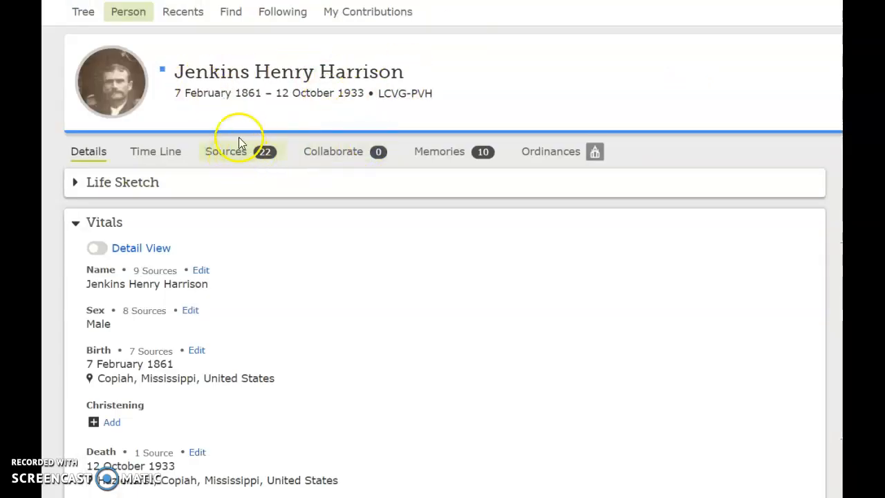
- Open the indexed 1880 United States Census record linked from the person's sources
{"action": "left_click", "coordinate": [232, 154]}
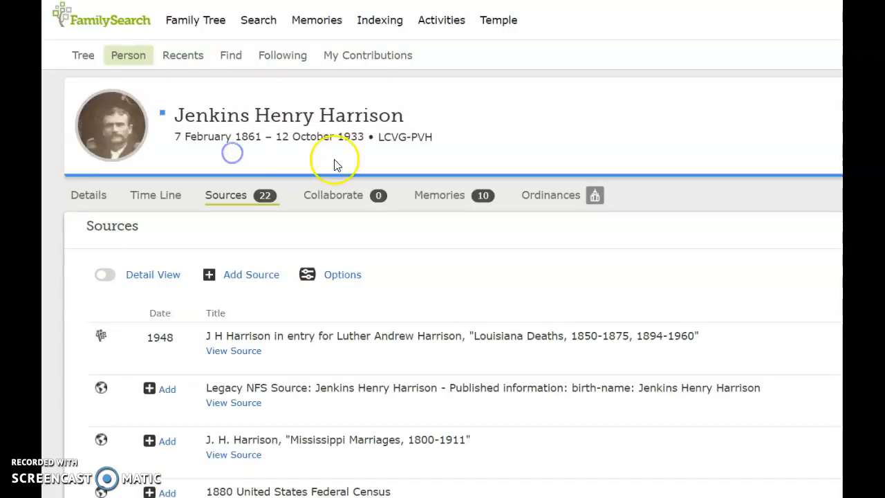
{"action": "scroll", "coordinate": [334, 164], "scroll_direction": "down", "scroll_amount": 5}
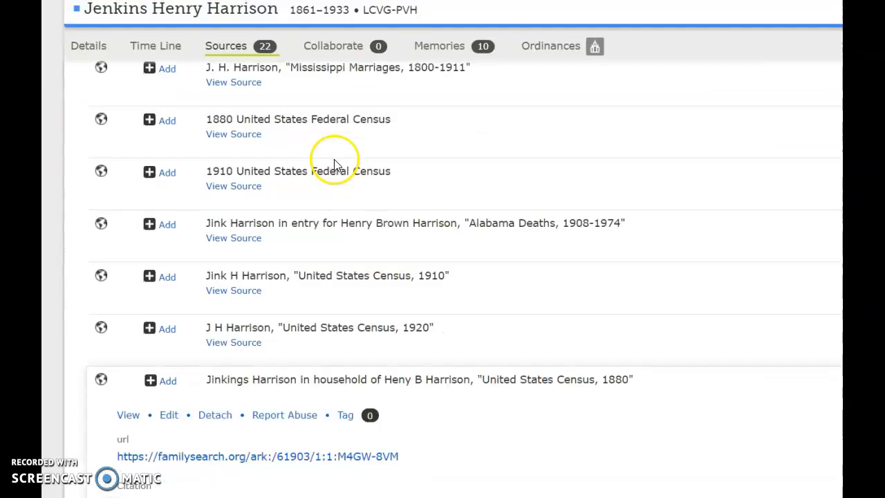
{"action": "scroll", "coordinate": [334, 164], "scroll_direction": "down", "scroll_amount": 3}
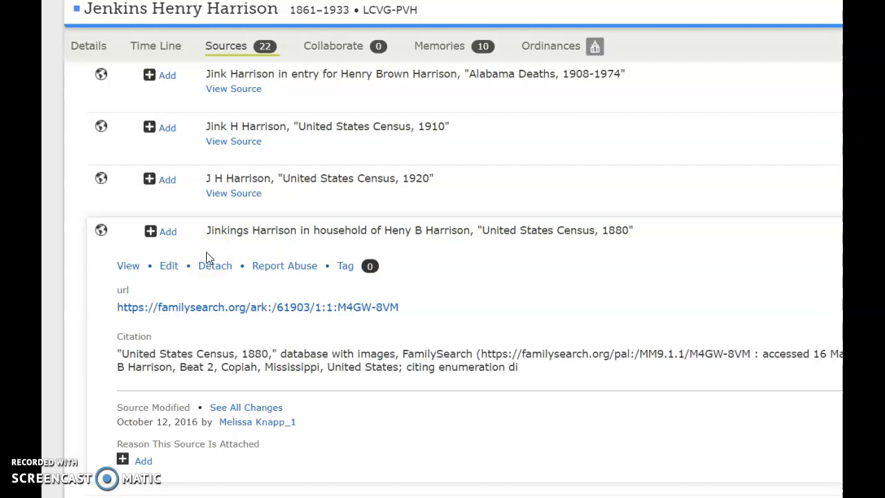
{"action": "scroll", "coordinate": [457, 262], "scroll_direction": "down", "scroll_amount": 1}
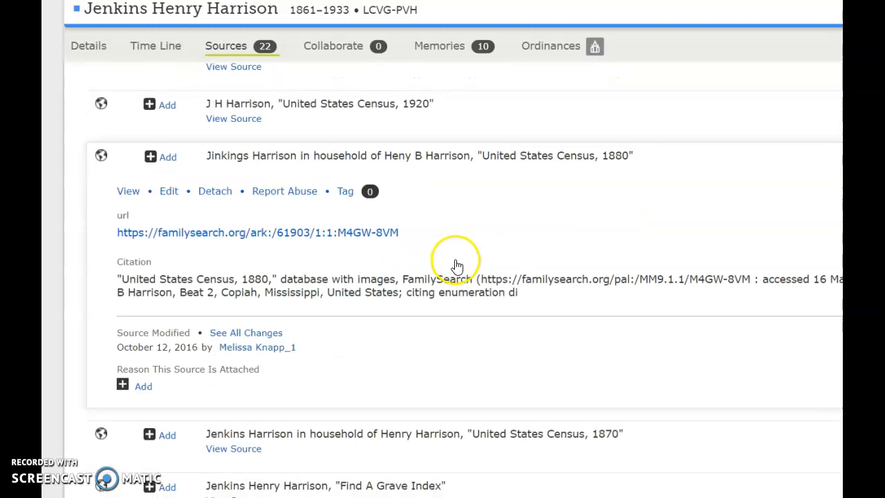
{"action": "scroll", "coordinate": [460, 263], "scroll_direction": "down", "scroll_amount": 1}
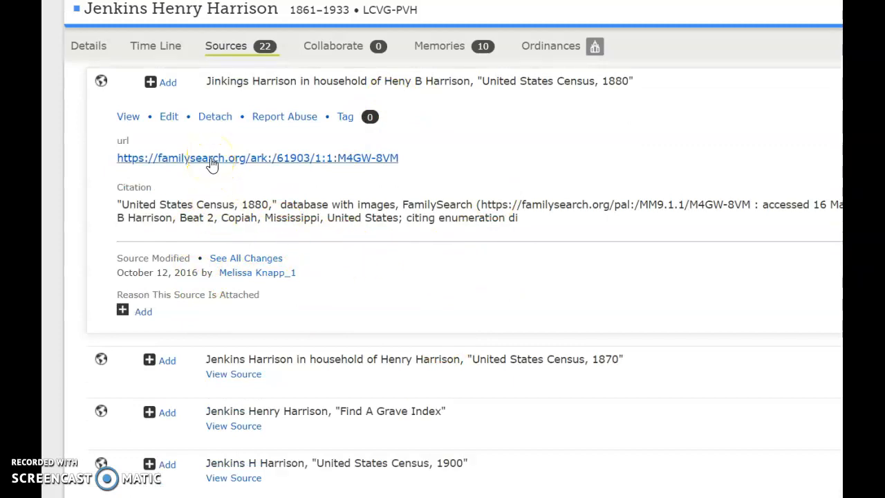
{"action": "left_click", "coordinate": [213, 164]}
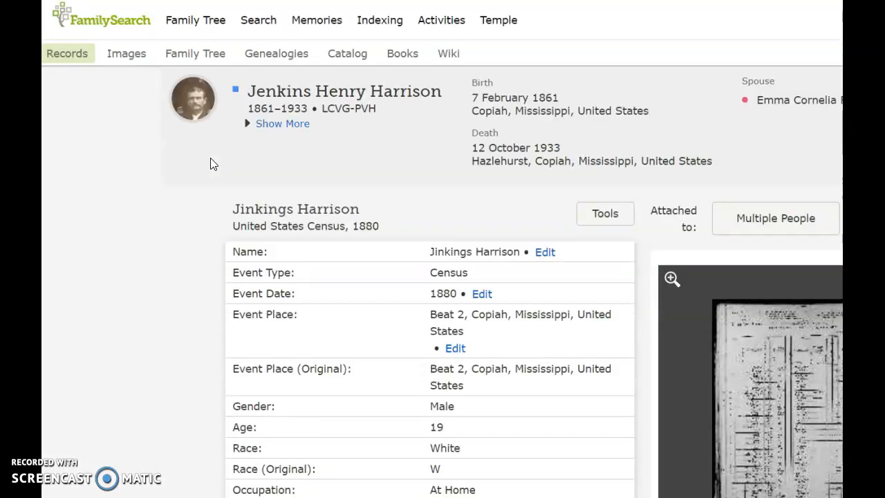
- Edit the name on the 1880 census record, replacing the misspelled given name with the spelling used on the profile
{"action": "scroll", "coordinate": [443, 177], "scroll_direction": "down", "scroll_amount": 2}
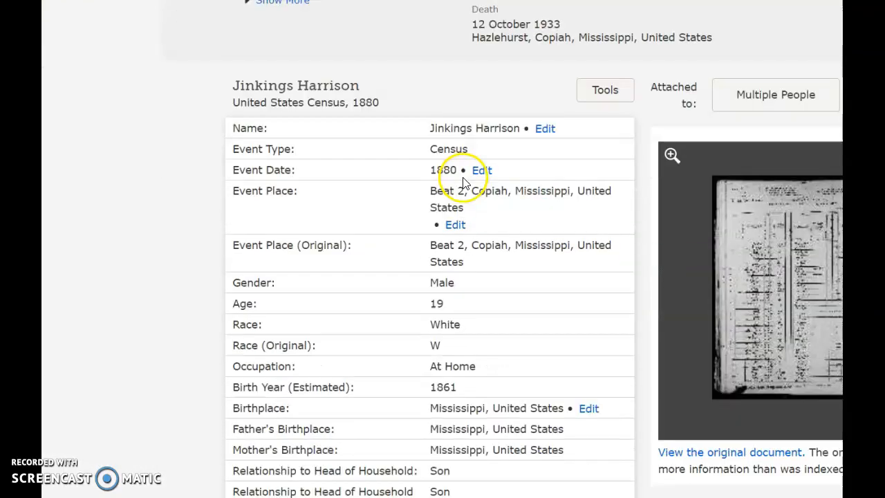
{"action": "scroll", "coordinate": [437, 185], "scroll_direction": "up", "scroll_amount": 2}
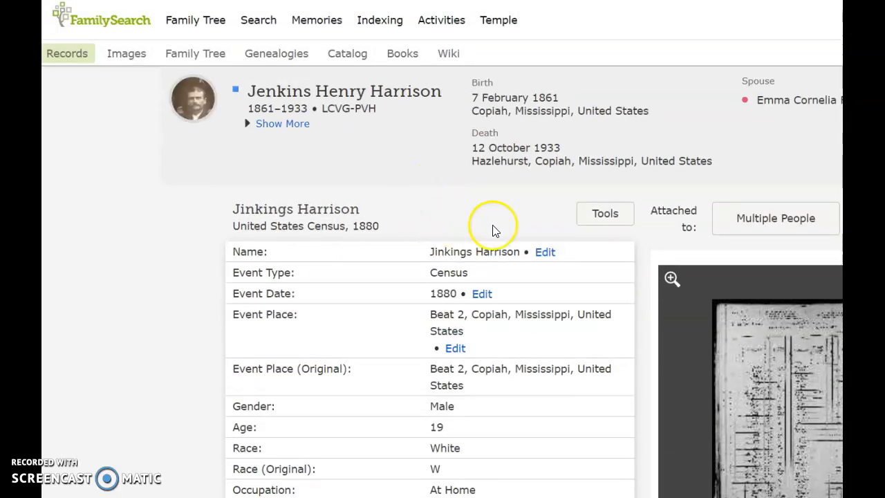
{"action": "left_click", "coordinate": [545, 253]}
{"action": "left_click", "coordinate": [624, 243]}
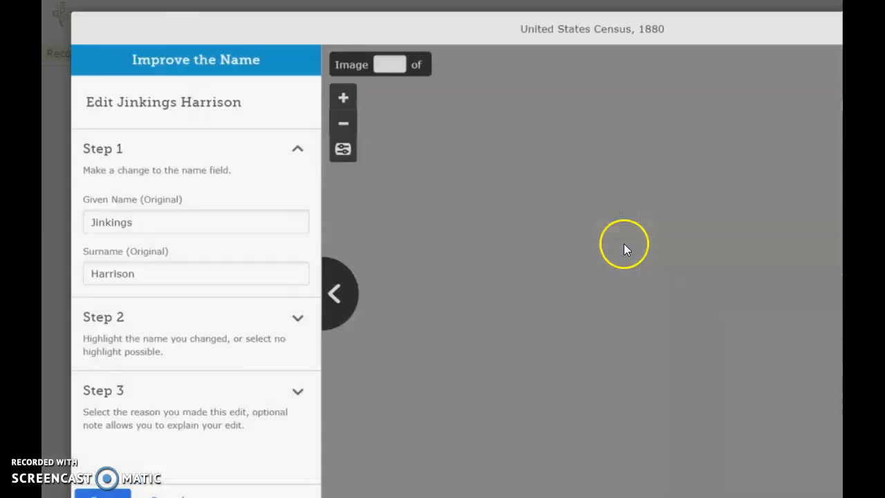
{"action": "left_click", "coordinate": [155, 221]}
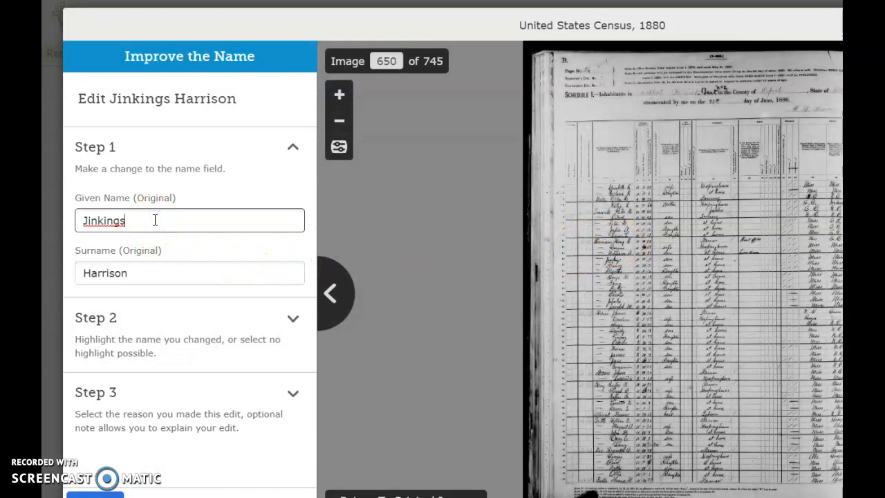
{"action": "key", "text": "BackSpace"}
{"action": "key", "text": "BackSpace"}
{"action": "key", "text": "BackSpace"}
{"action": "key", "text": "BackSpace"}
{"action": "key", "text": "BackSpace"}
{"action": "key", "text": "BackSpace"}
{"action": "key", "text": "BackSpace"}
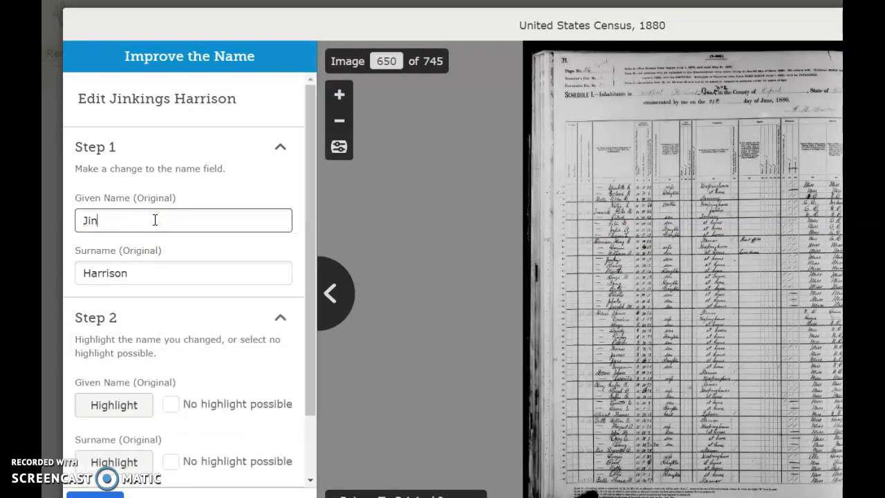
{"action": "type", "text": "enkins"}
{"action": "left_click", "coordinate": [163, 315]}
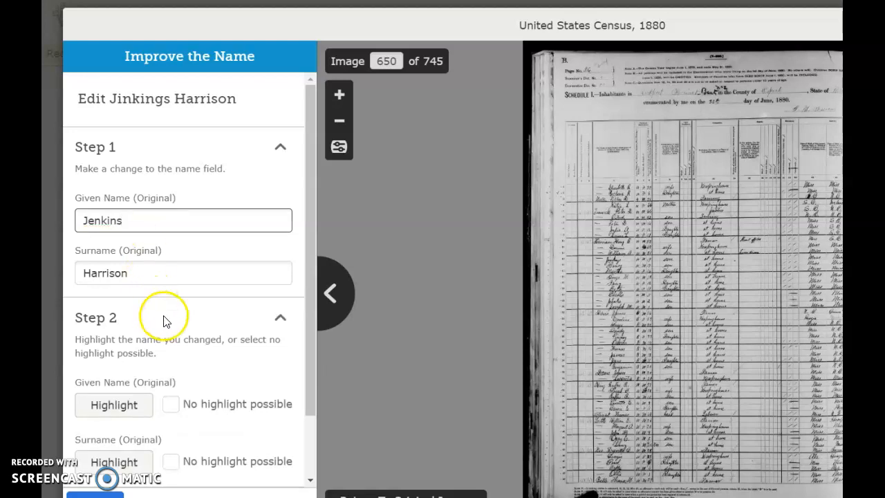
- Try to highlight the corrected given name on the census image
{"action": "scroll", "coordinate": [163, 320], "scroll_direction": "down", "scroll_amount": 1}
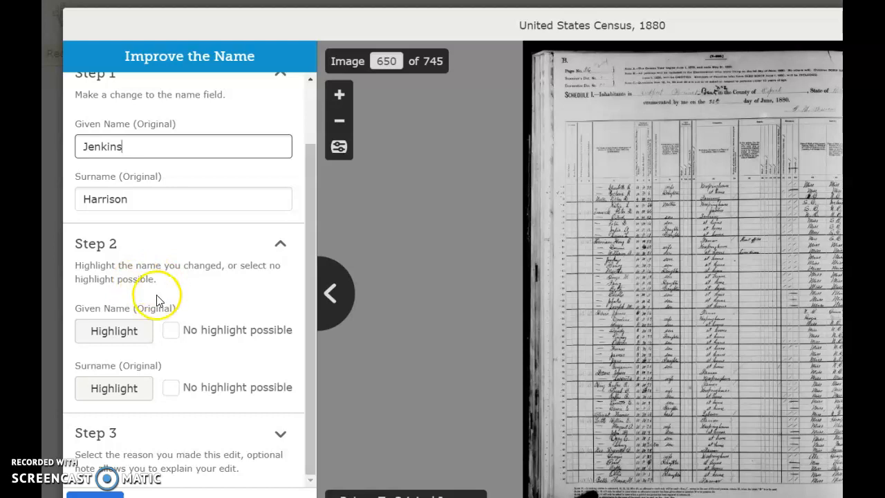
{"action": "left_click", "coordinate": [115, 337]}
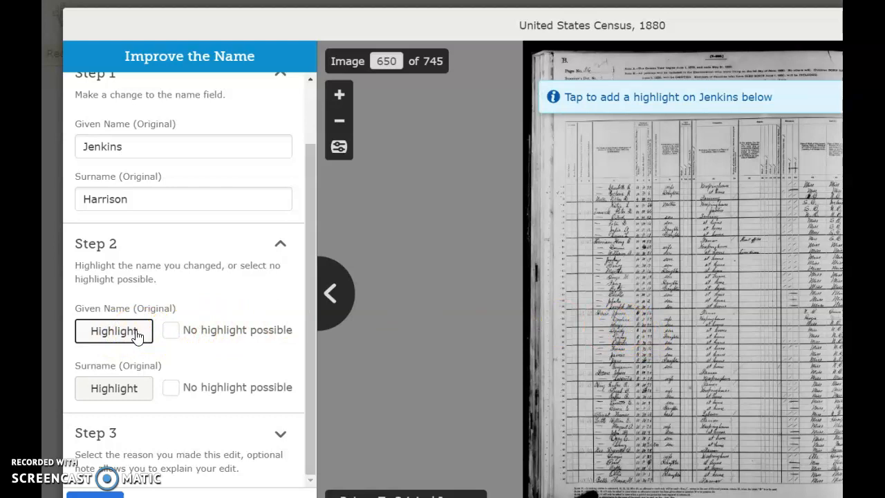
{"action": "left_click", "coordinate": [134, 331]}
{"action": "left_click_drag", "start_coordinate": [311, 249], "coordinate": [315, 309]}
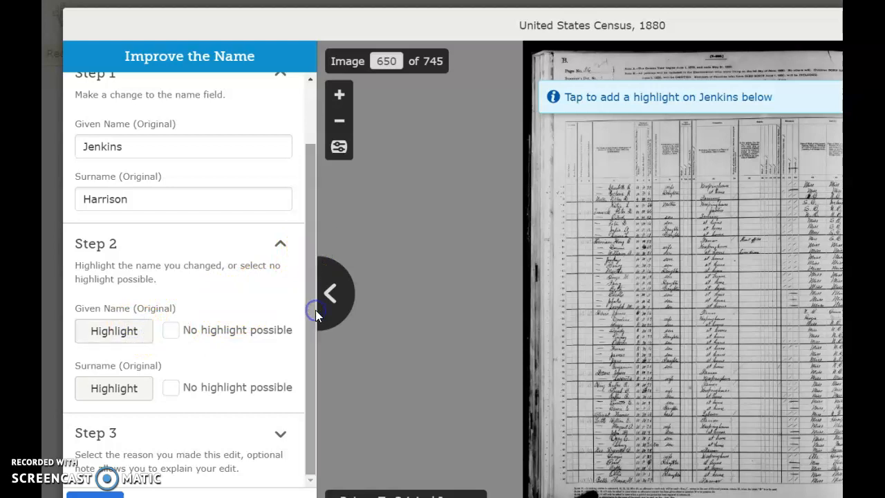
- Give Indexed Incorrectly as the reason for the change and add the note "Name Mispelling"
{"action": "left_click", "coordinate": [281, 436]}
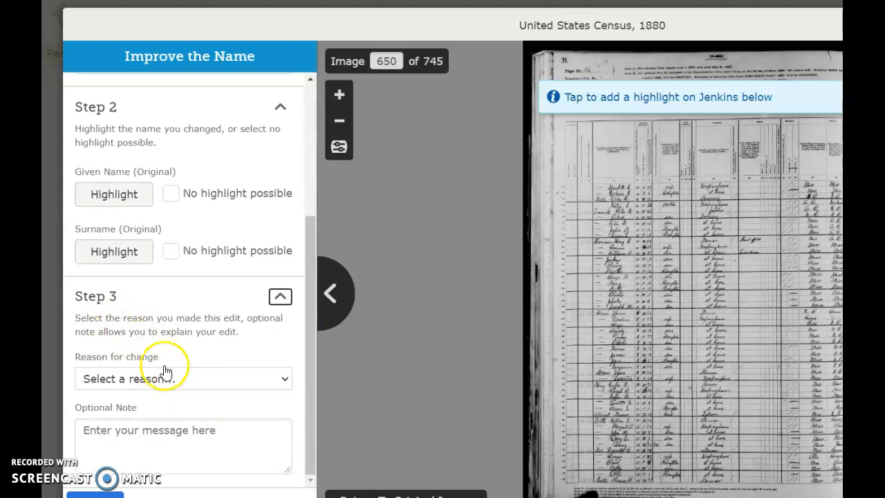
{"action": "left_click", "coordinate": [284, 382]}
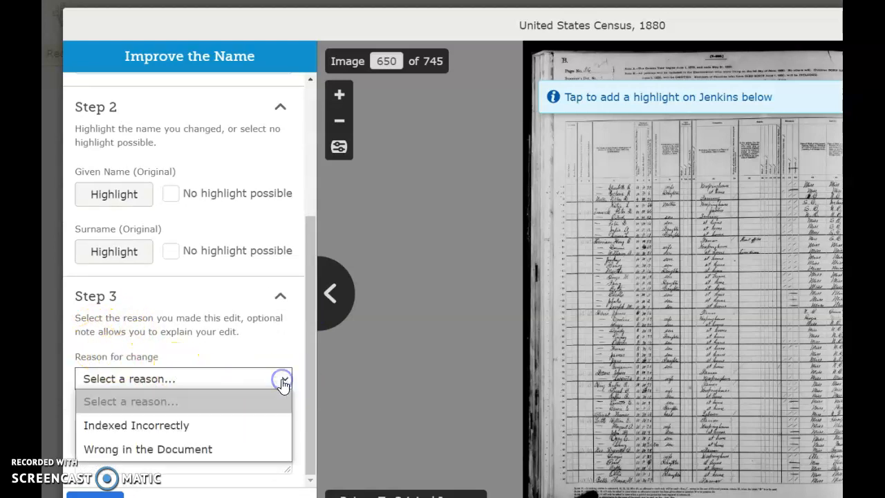
{"action": "left_click", "coordinate": [186, 426]}
{"action": "left_click", "coordinate": [119, 436]}
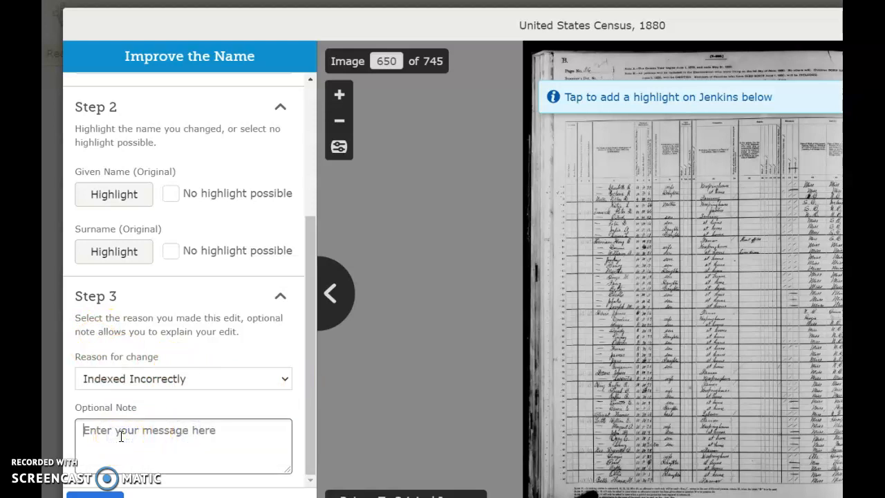
{"action": "type", "text": "Name Mispelling"}
{"action": "left_click", "coordinate": [153, 414]}
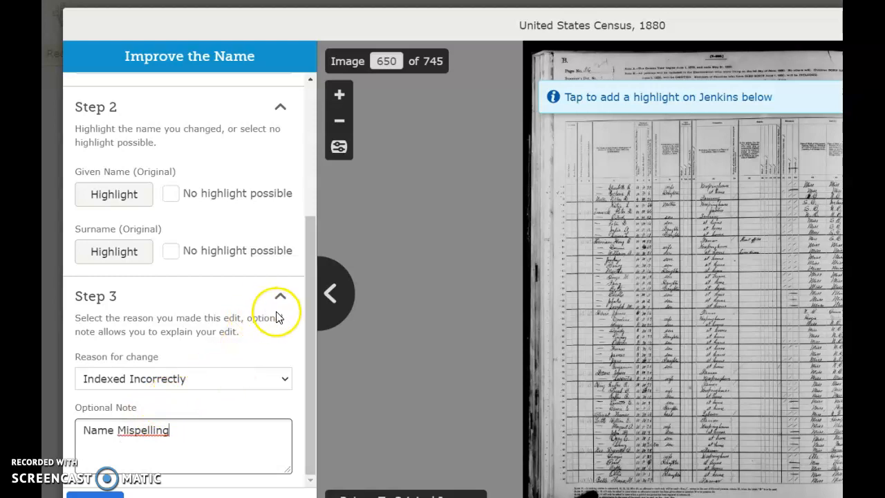
- Mark the given name as "No highlight possible" and save the name correction
{"action": "left_click_drag", "start_coordinate": [314, 298], "coordinate": [314, 323]}
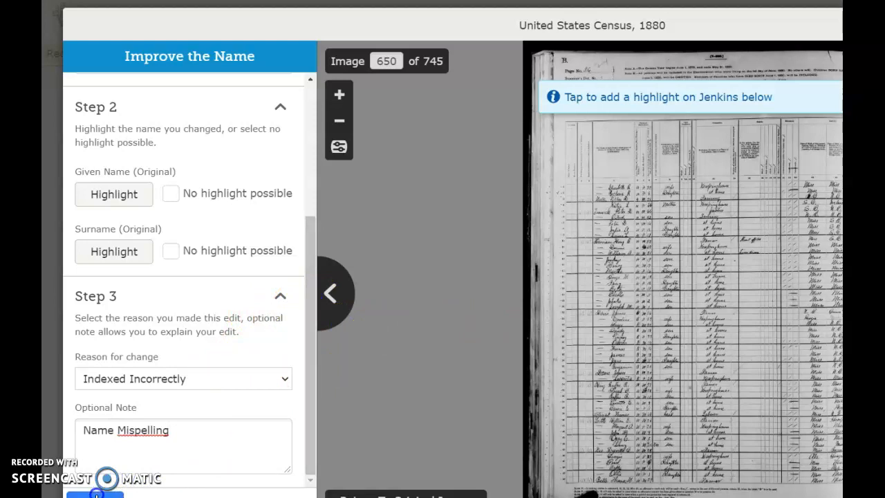
{"action": "left_click", "coordinate": [97, 493]}
{"action": "left_click", "coordinate": [138, 336]}
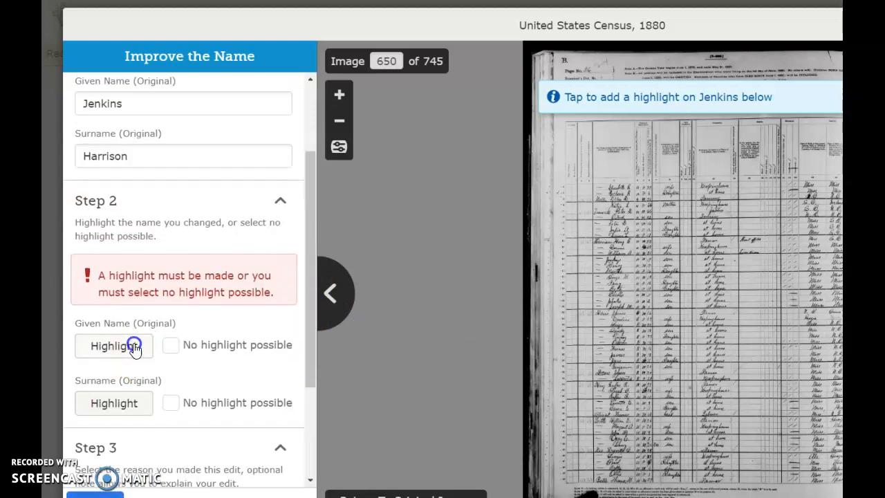
{"action": "left_click", "coordinate": [188, 346]}
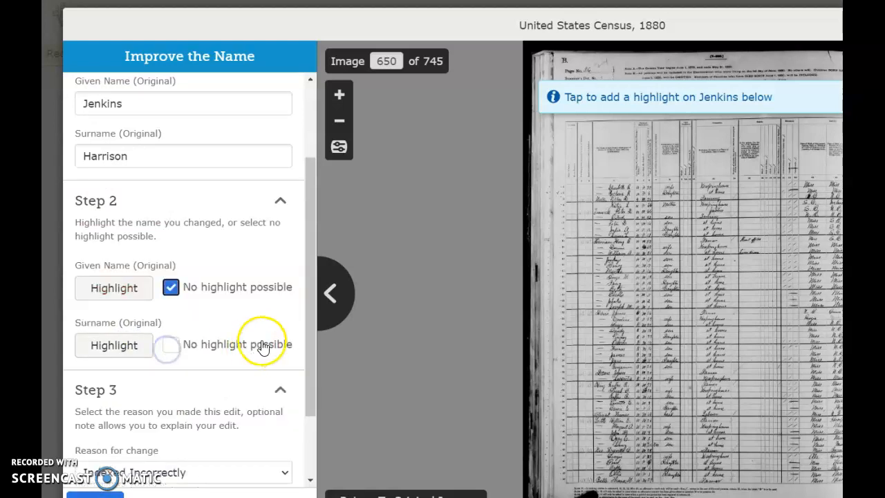
{"action": "left_click_drag", "start_coordinate": [314, 288], "coordinate": [316, 399]}
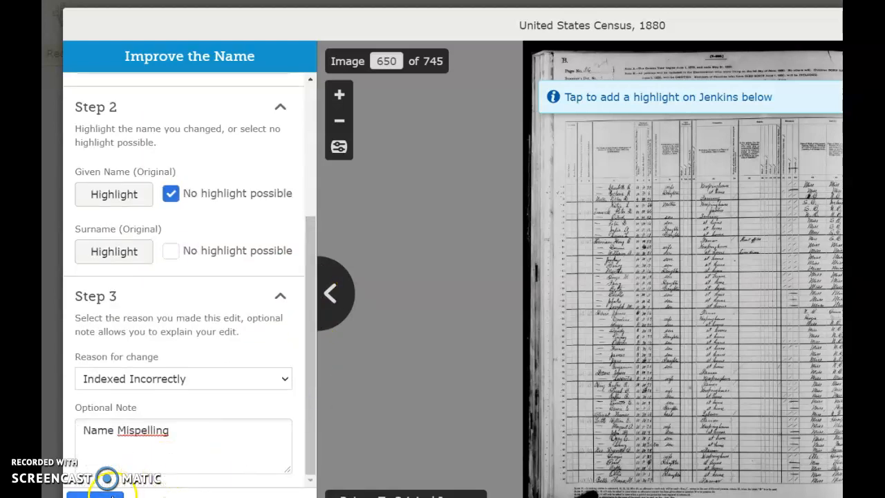
{"action": "left_click", "coordinate": [96, 495]}
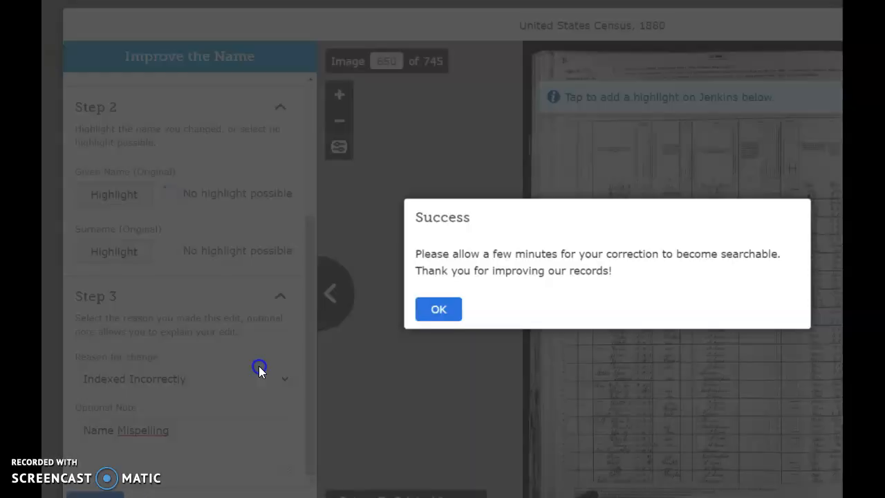
{"action": "left_click", "coordinate": [436, 313]}
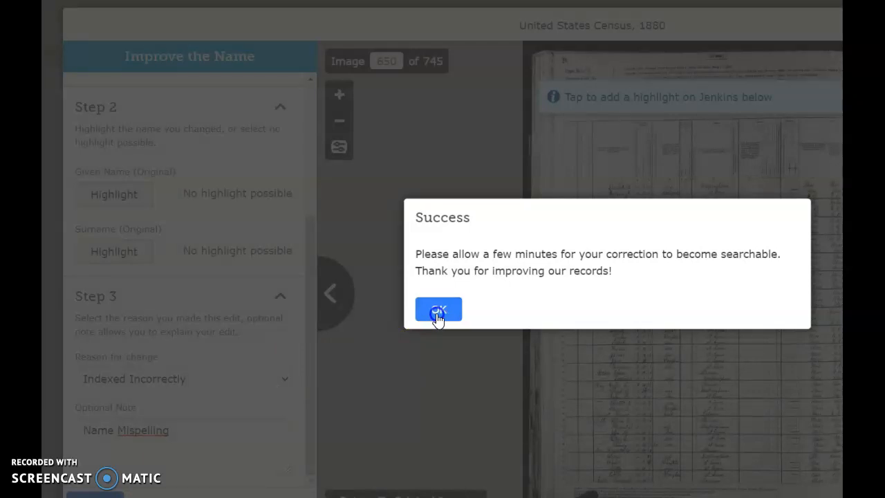
{"action": "left_click", "coordinate": [437, 313]}
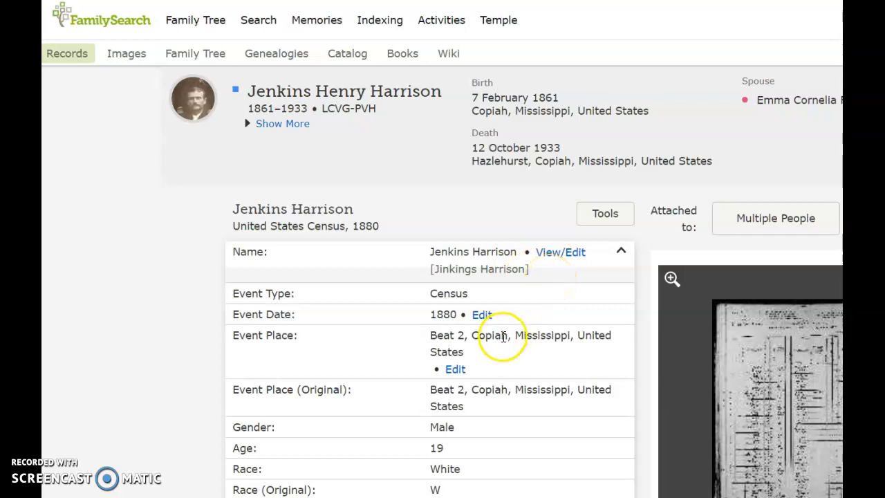
- Review the corrected name in the 1880 census record's details and household list
{"action": "scroll", "coordinate": [495, 337], "scroll_direction": "down", "scroll_amount": 3}
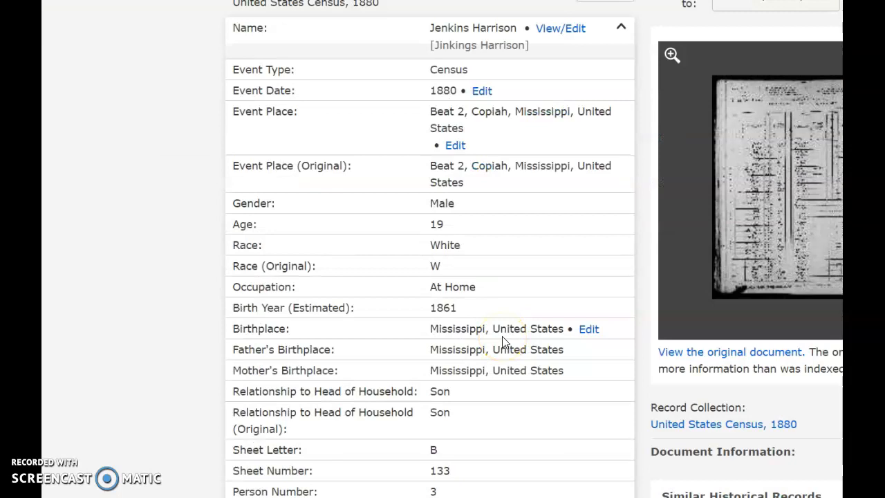
{"action": "scroll", "coordinate": [543, 348], "scroll_direction": "down", "scroll_amount": 2}
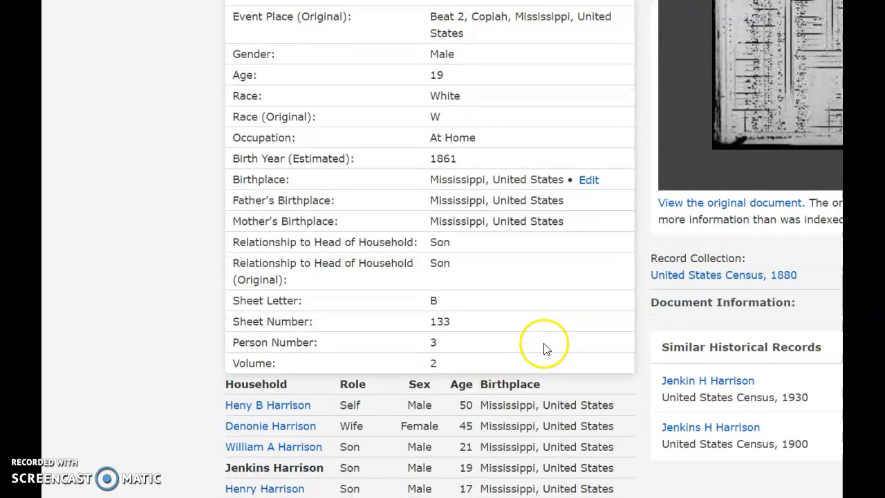
{"action": "scroll", "coordinate": [544, 348], "scroll_direction": "up", "scroll_amount": 5}
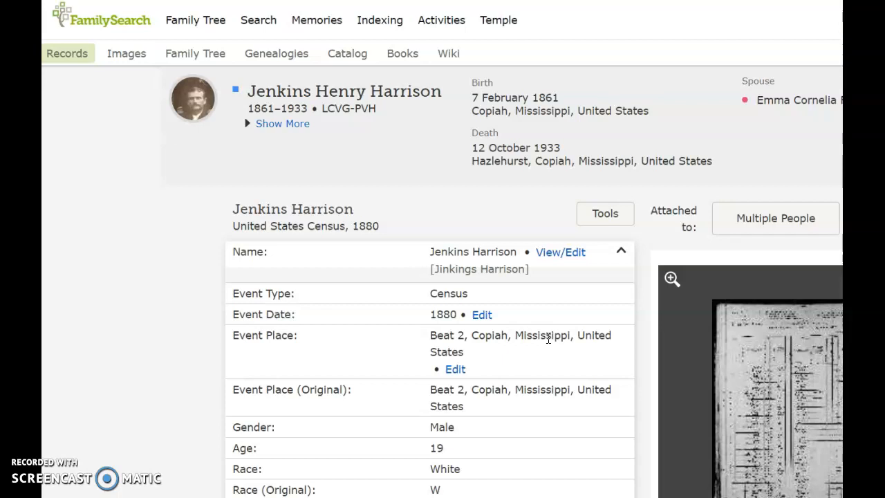
{"action": "left_click", "coordinate": [556, 338]}
{"action": "left_click", "coordinate": [541, 353]}
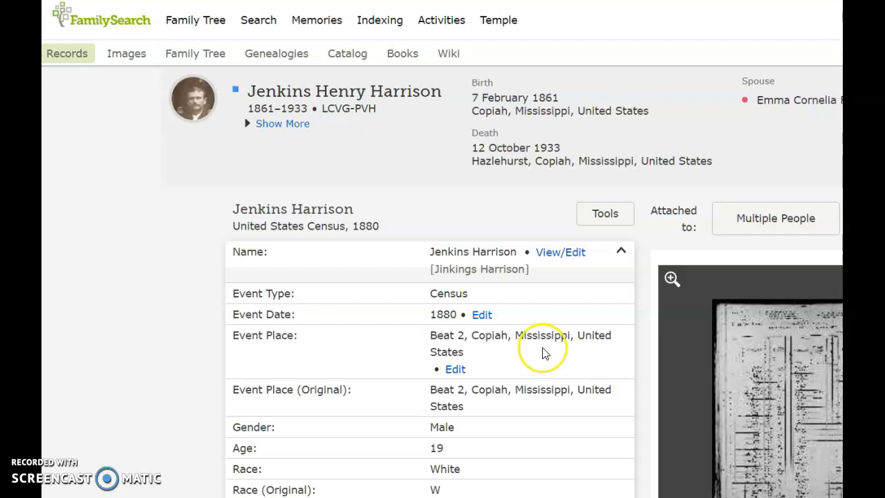